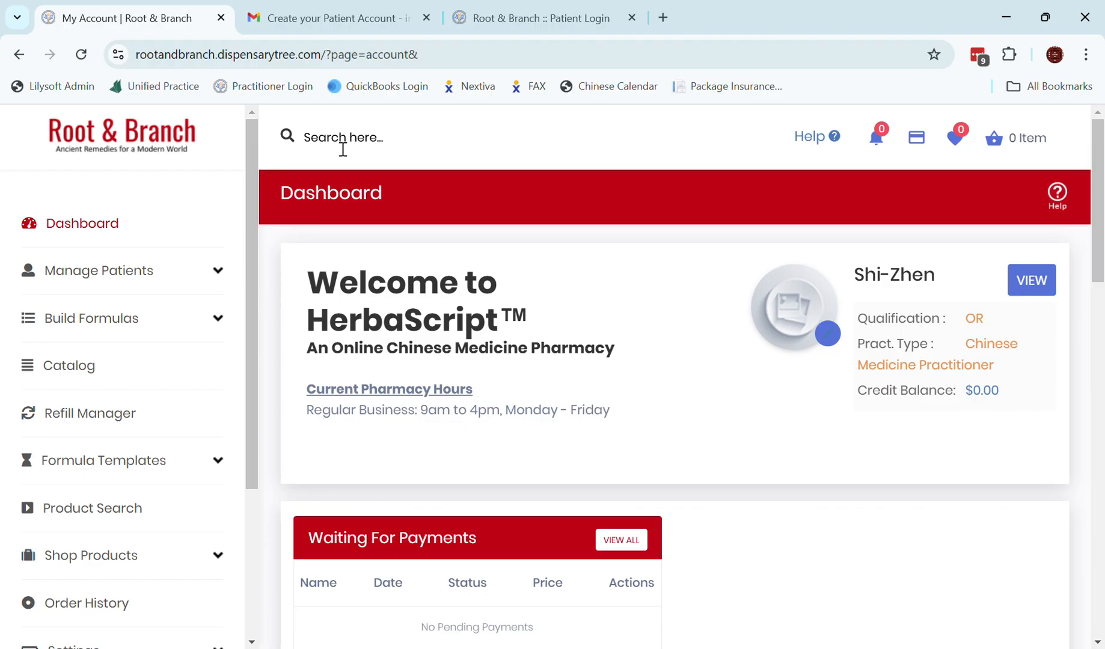
Search for the patient by first name and open her profile, showing the empty order history.
click(343, 149)
text(pippi)
click(354, 238)
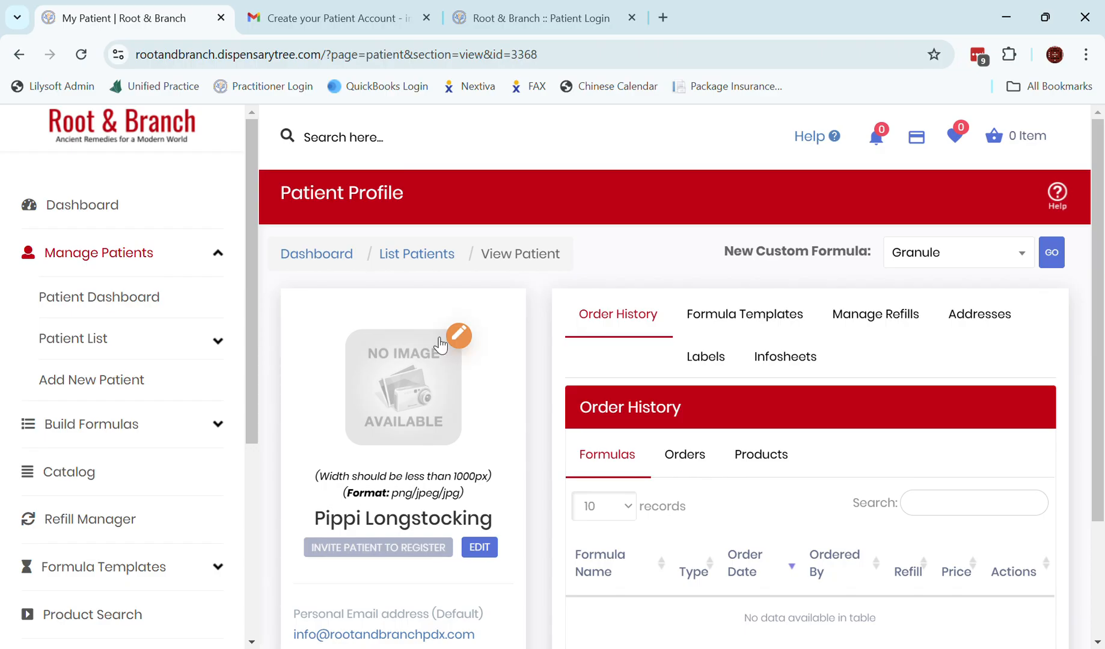
scroll(421, 360, down, 2)
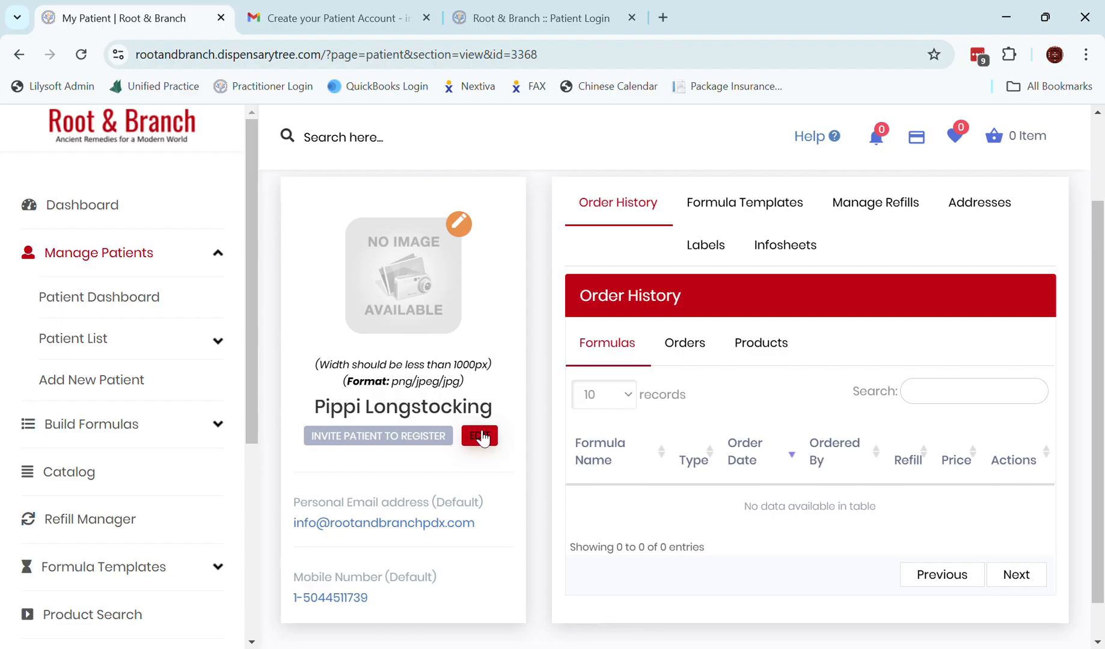
Invite the patient to register and view the 'Create your Patient Account' email in Gmail.
click(384, 440)
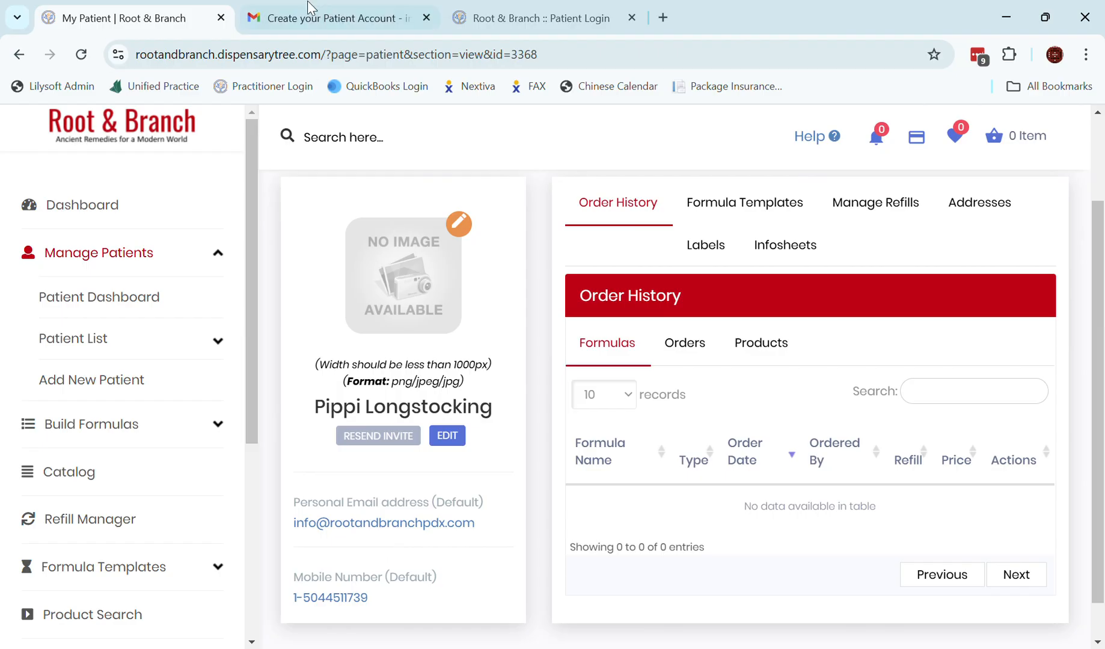
click(310, 18)
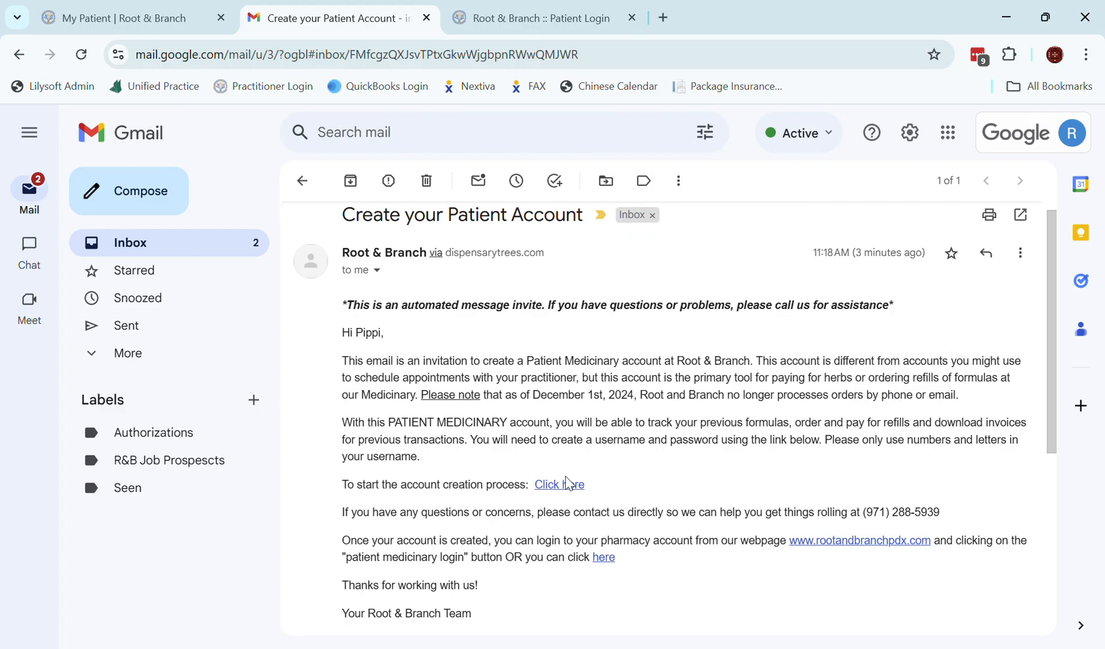
Review the registration form's prefilled name, phone and email, and select the blank Username field.
click(524, 18)
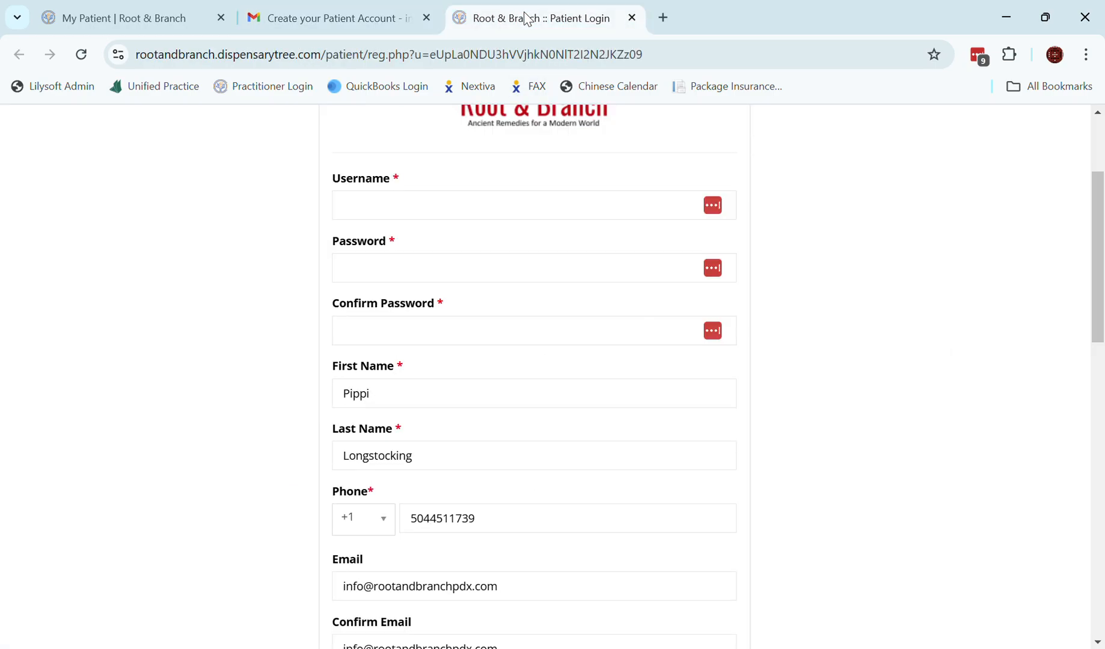
scroll(625, 387, down, 2)
scroll(624, 387, up, 4)
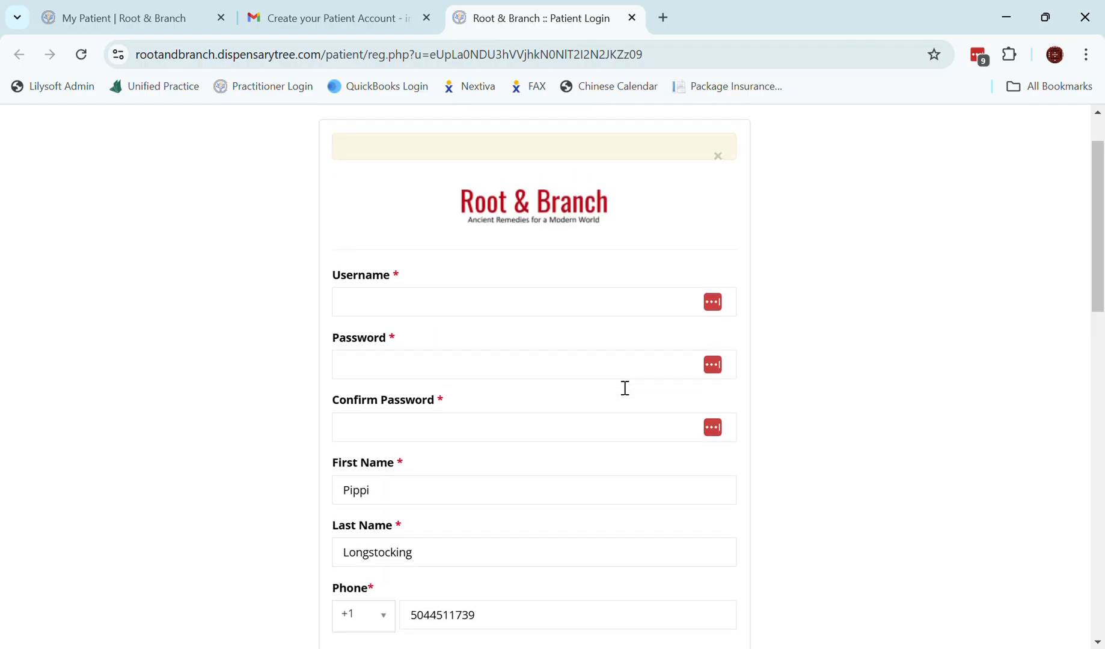
scroll(624, 388, down, 2)
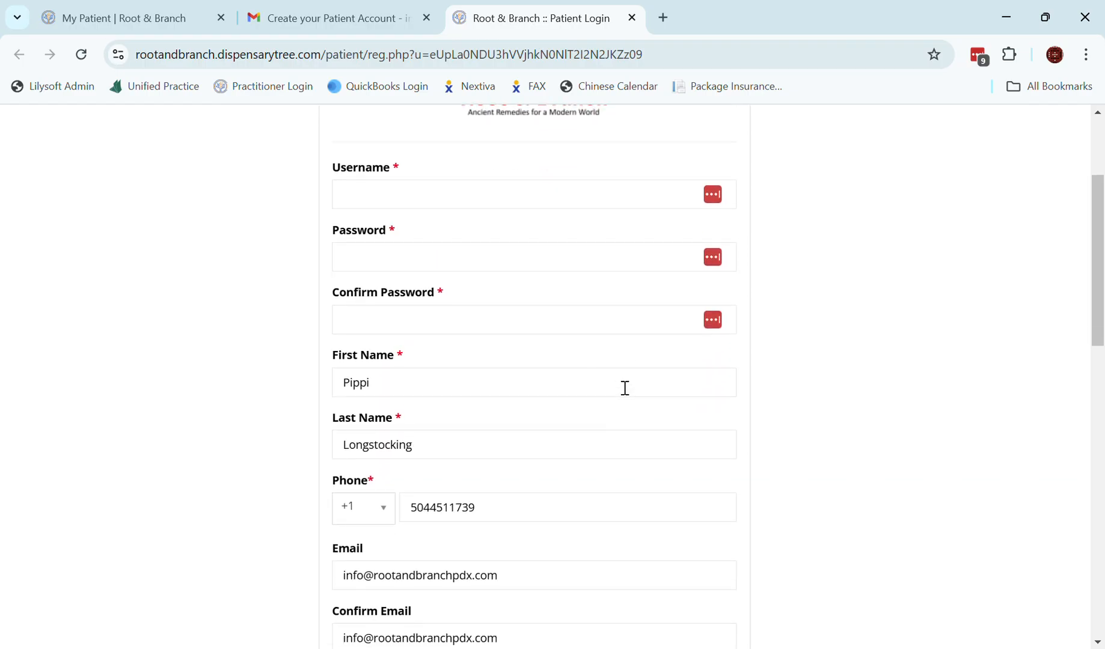
scroll(624, 388, down, 2)
scroll(624, 388, up, 2)
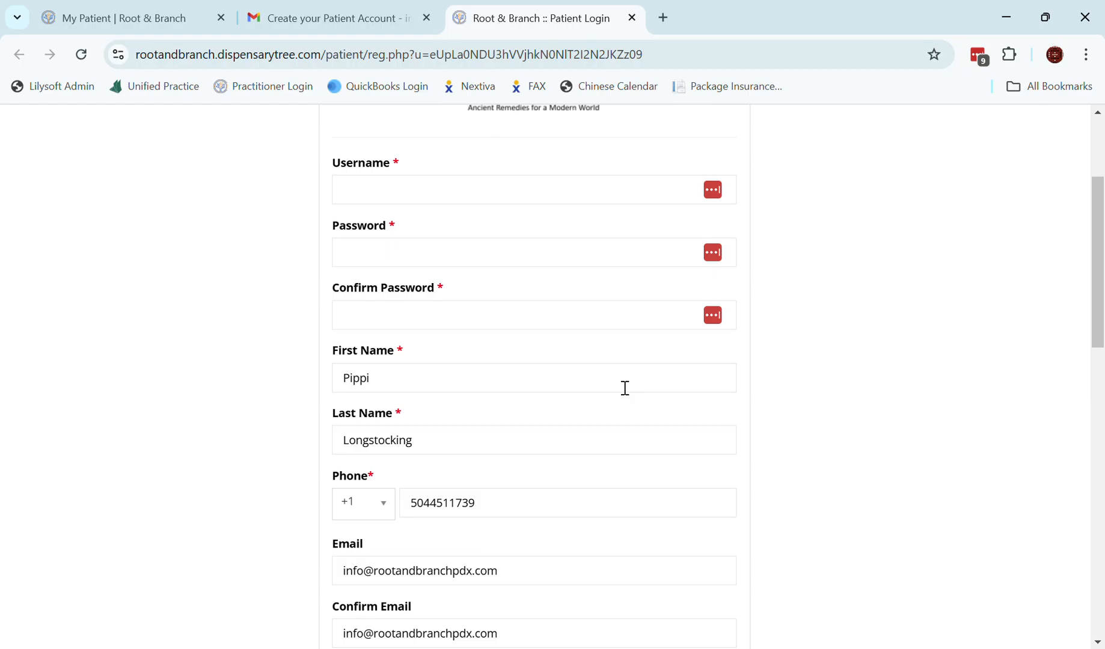
click(445, 207)
scroll(396, 385, down, 4)
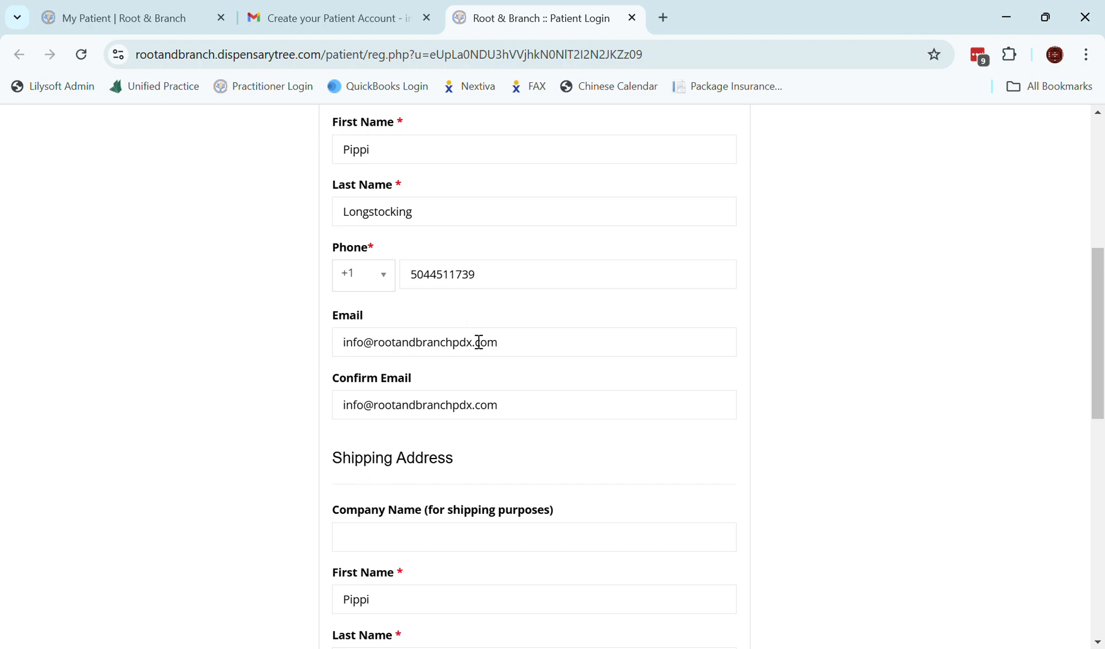
scroll(479, 342, down, 11)
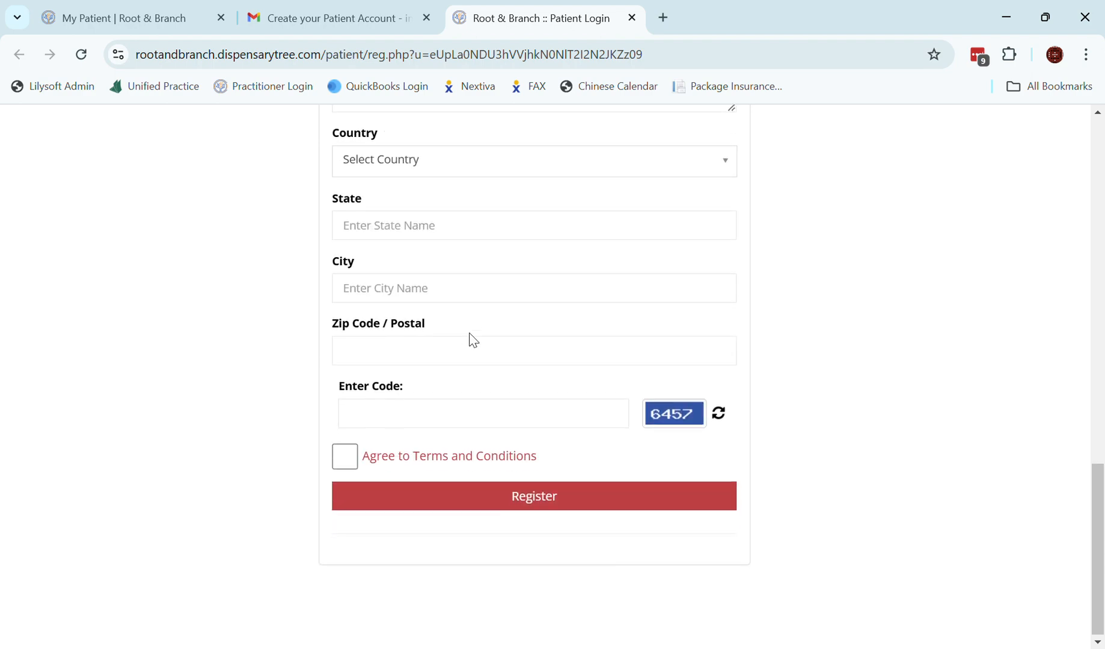
scroll(473, 340, up, 18)
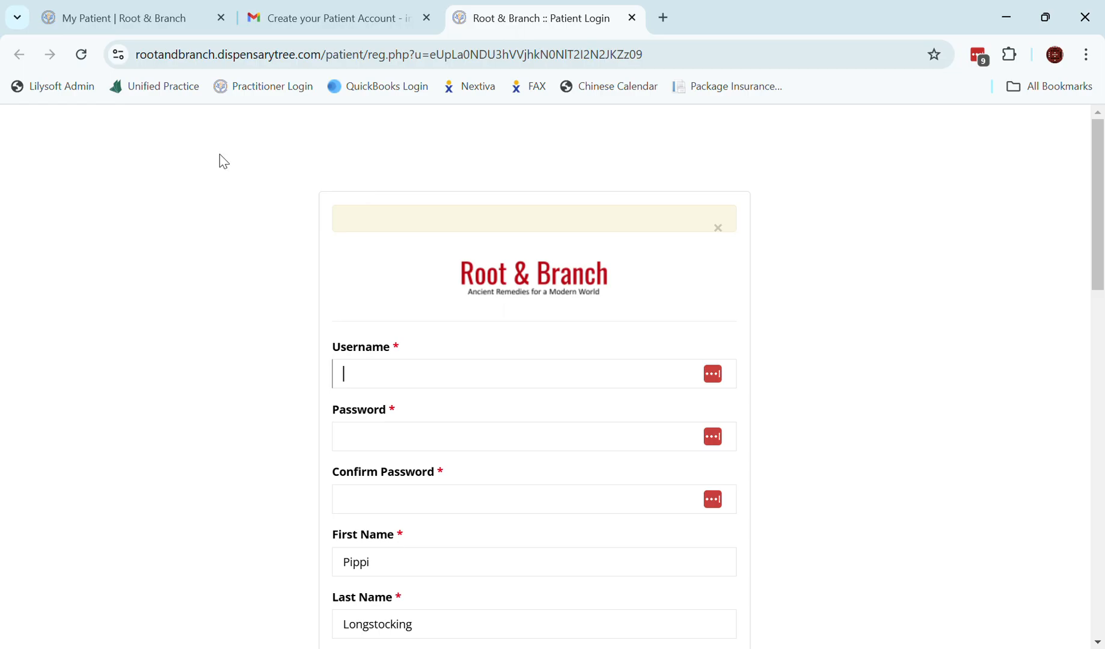
Find the test patient in the Lilysoft Admin search and log into their patient portal.
click(55, 95)
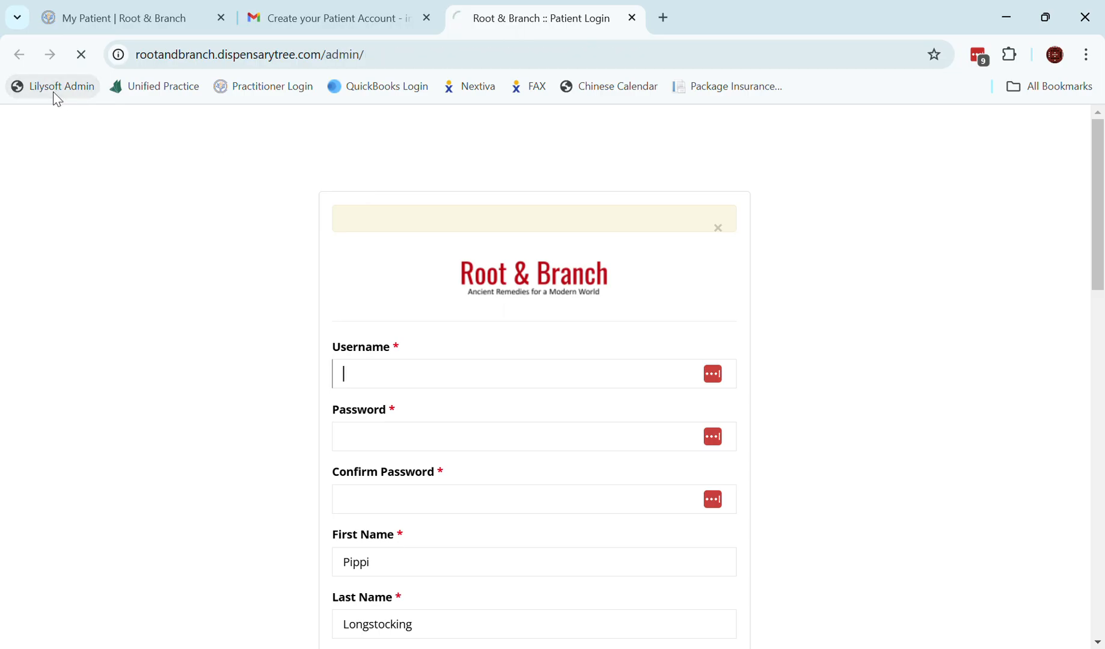
click(297, 153)
text(kermit the)
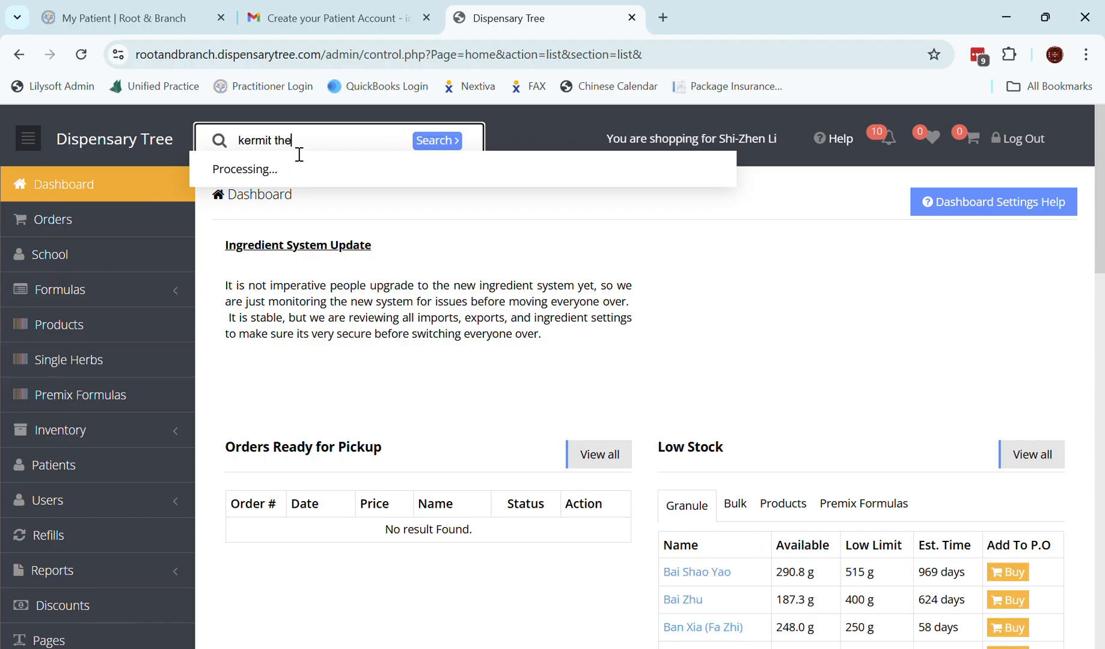
click(354, 237)
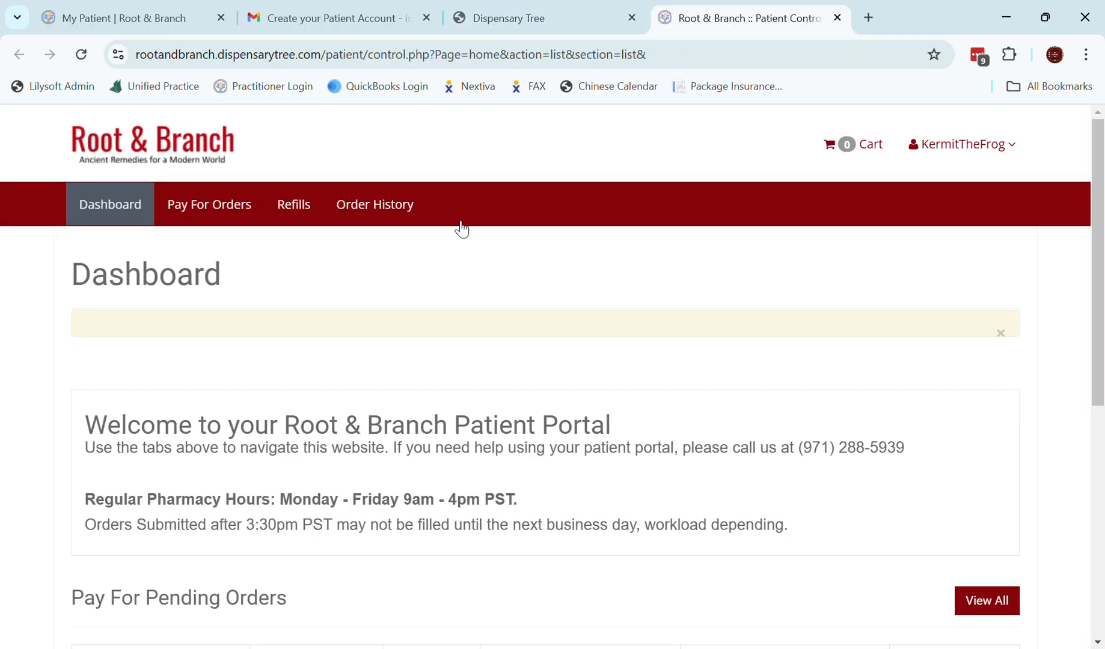
Dismiss the empty-notice alert and check the Immune Booster - Salvia Type refill (112g, 9 refills).
click(1000, 334)
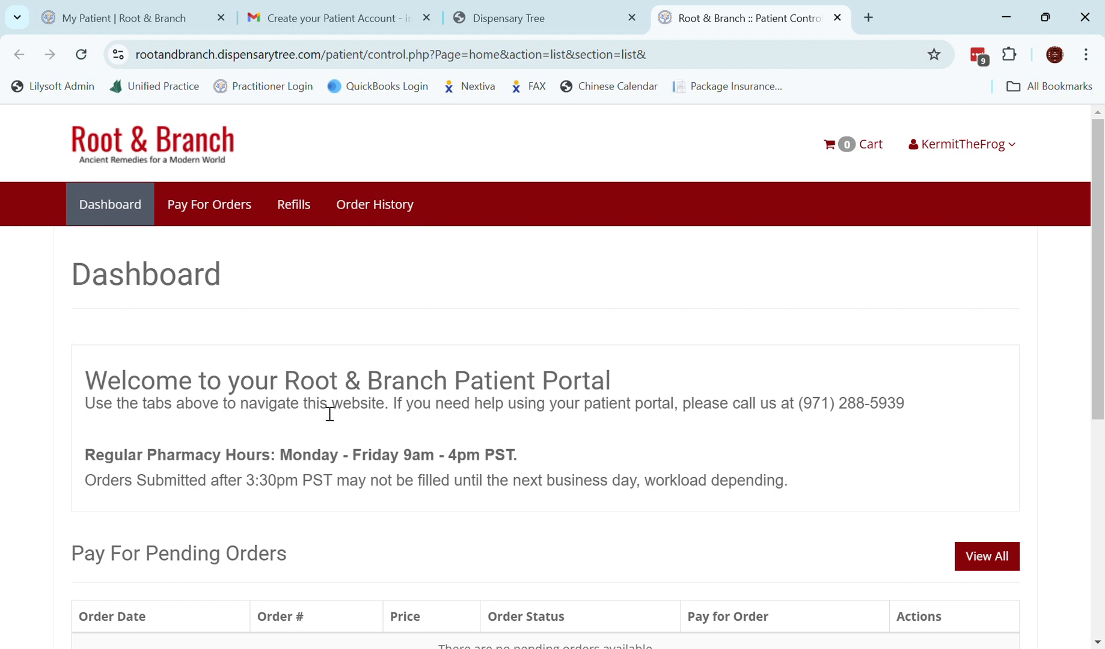
scroll(485, 421, down, 5)
scroll(485, 421, down, 1)
scroll(484, 421, up, 4)
scroll(484, 420, down, 4)
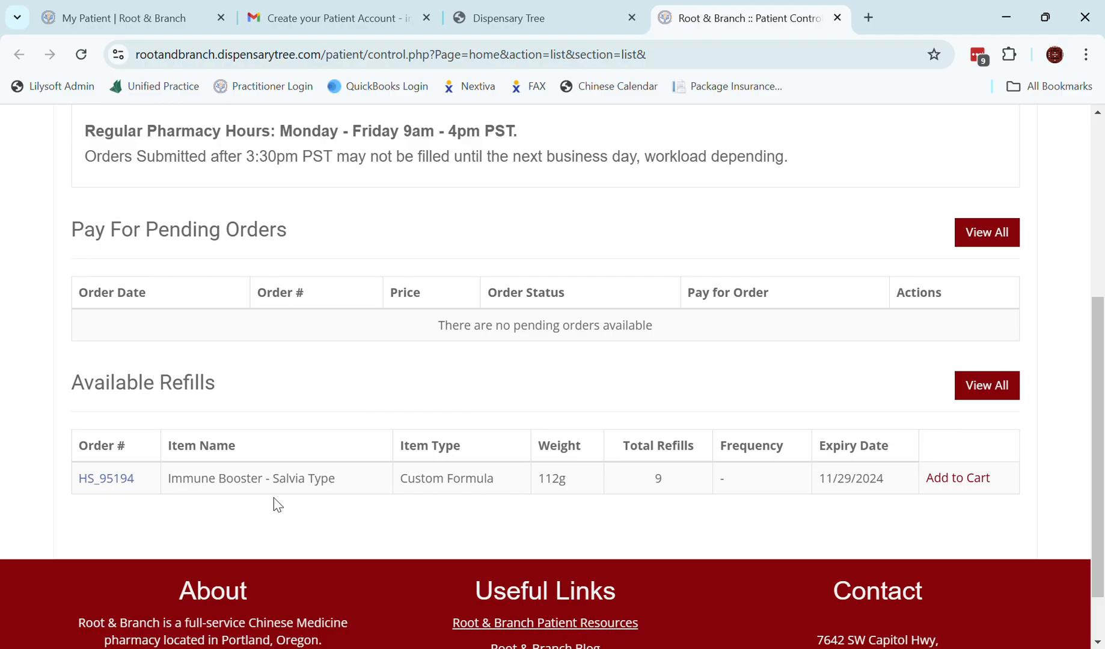
scroll(273, 498, up, 5)
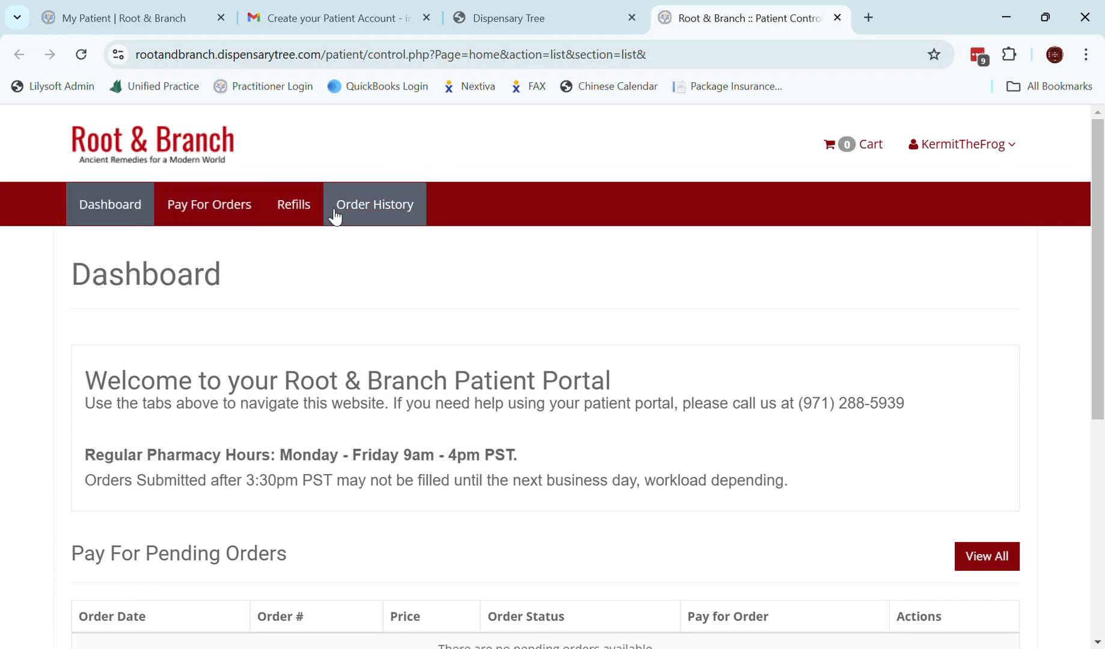
Add the Immune Booster - Salvia Type refill to the cart from the Refills list.
click(297, 207)
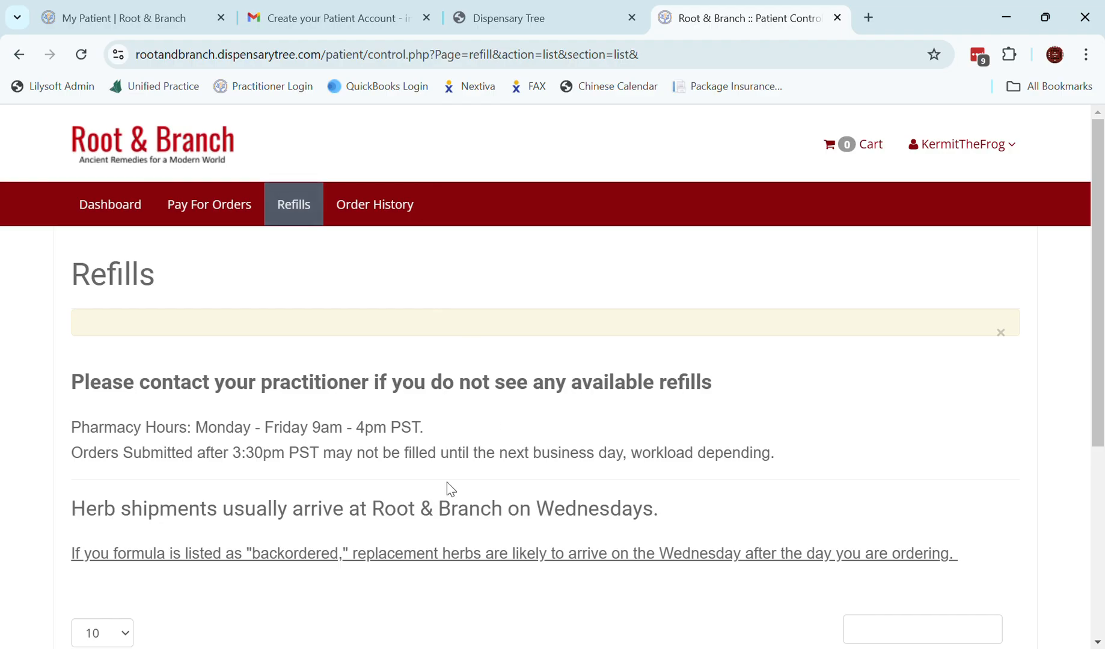
scroll(446, 482, down, 2)
scroll(449, 487, down, 2)
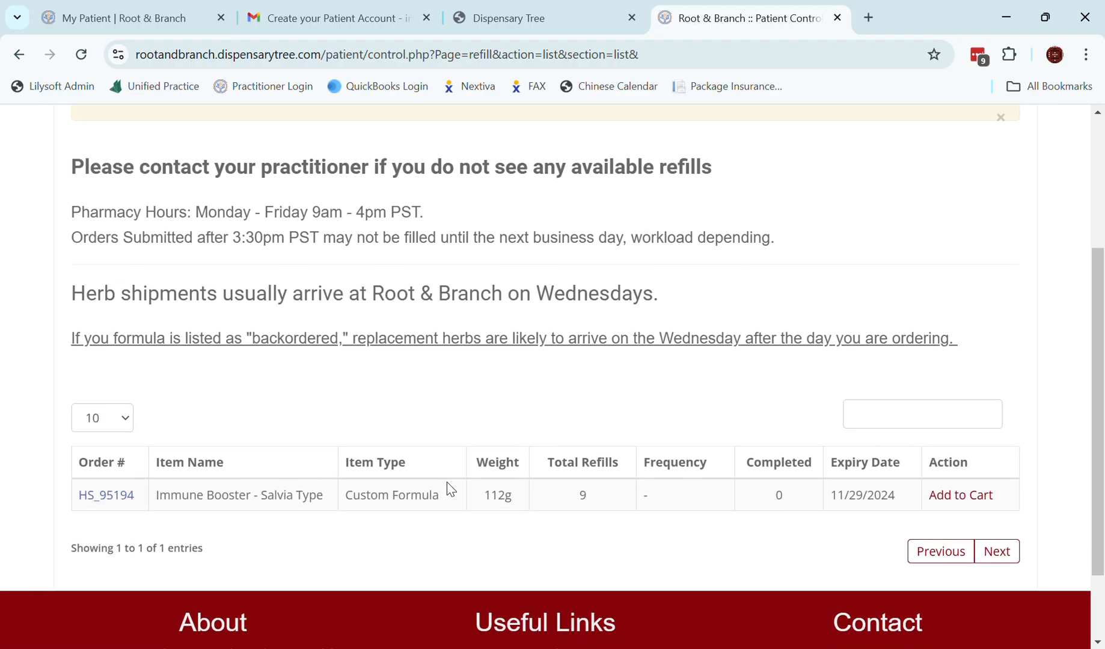
scroll(391, 373, down, 2)
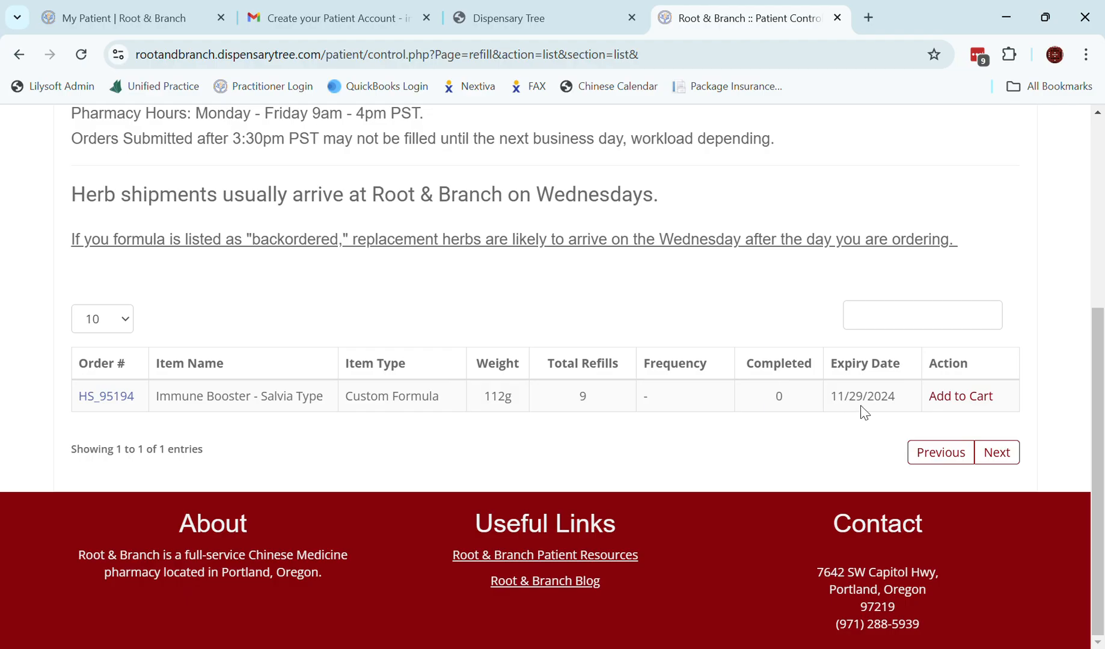
click(974, 401)
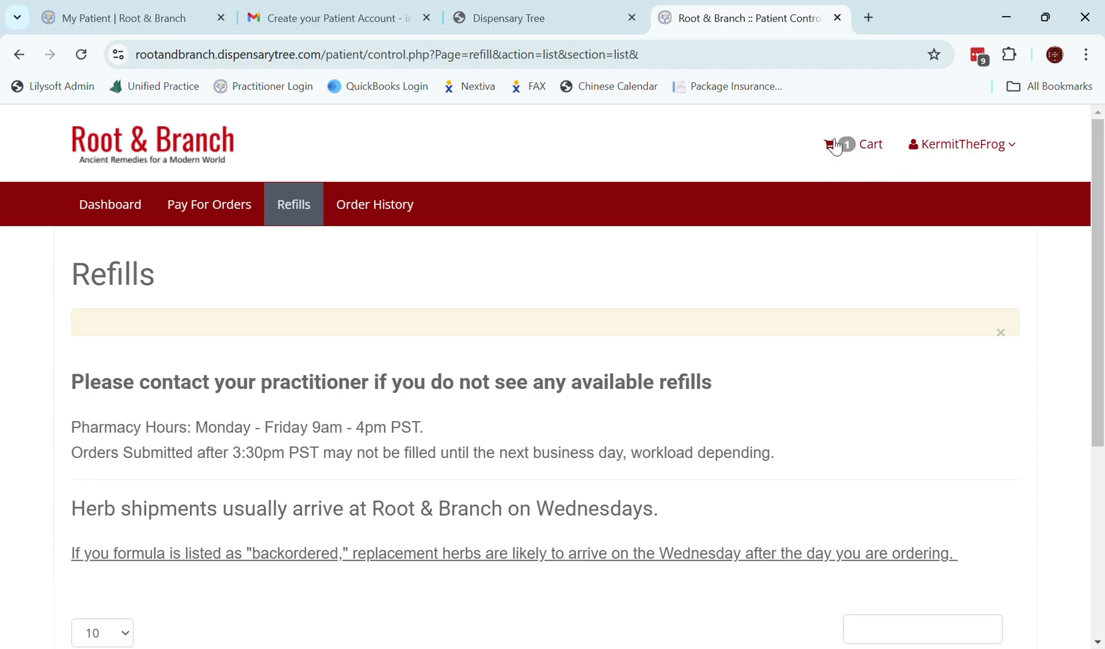
Ship the cart to the patient via USPS Ground Advantage ($5.46), totaling $32.88.
click(862, 150)
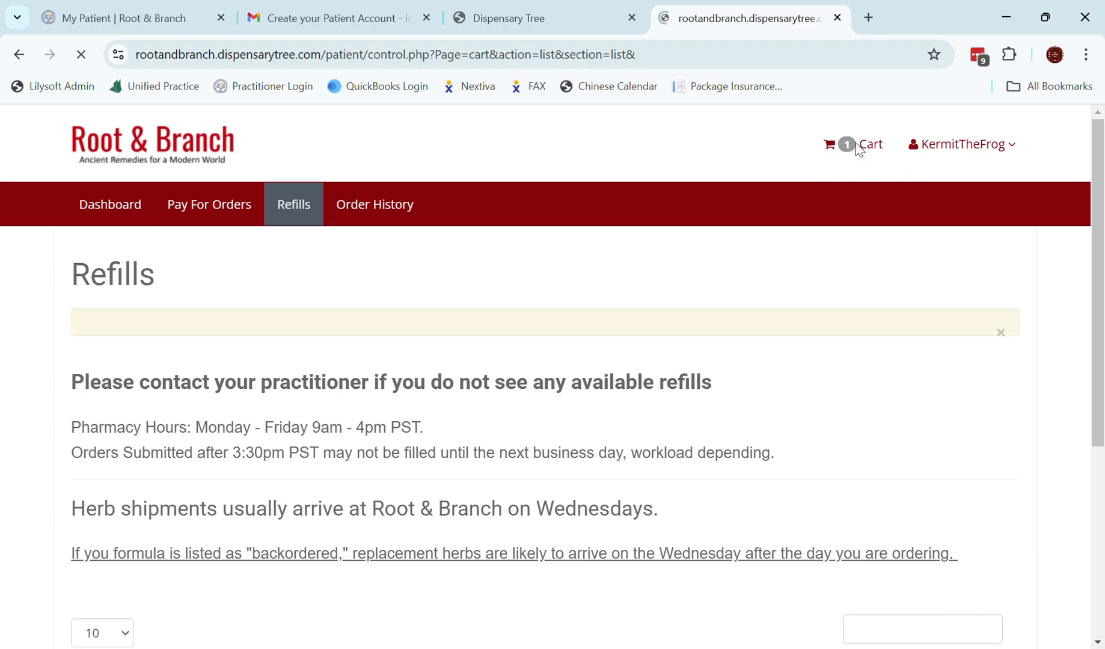
scroll(635, 383, down, 3)
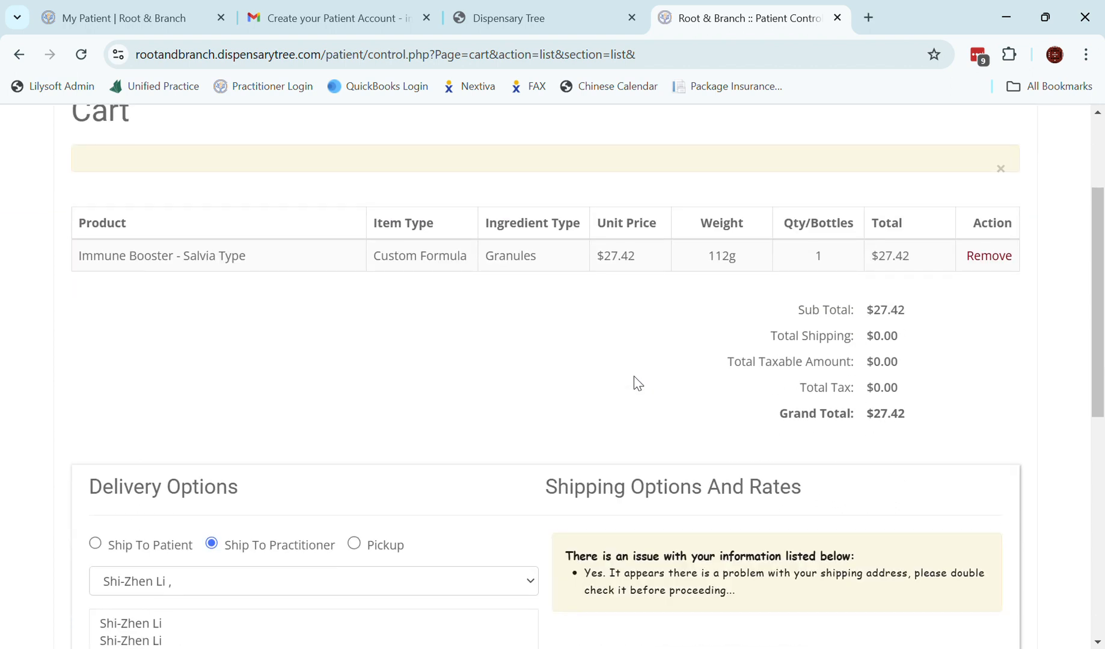
scroll(637, 383, down, 2)
scroll(637, 382, down, 1)
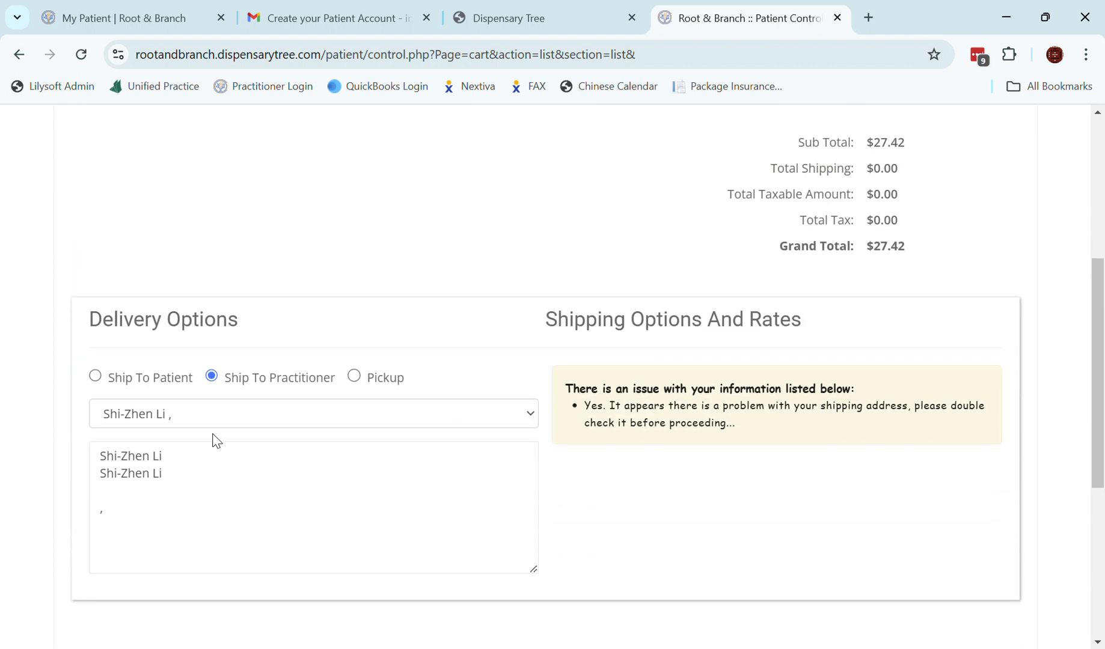
click(96, 376)
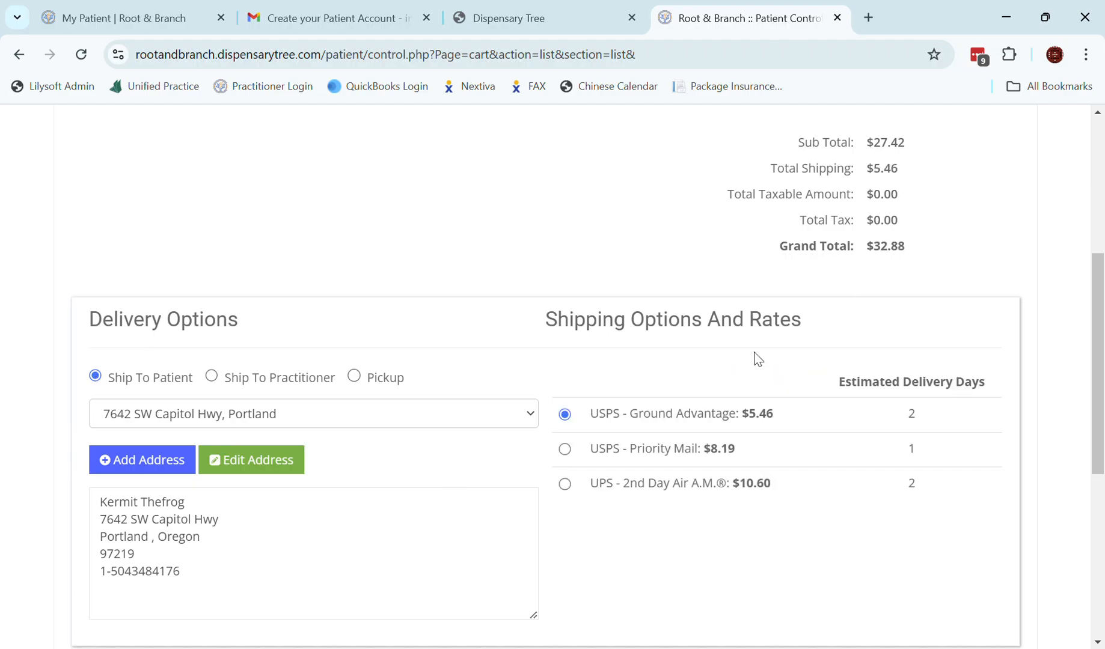
scroll(756, 488, down, 6)
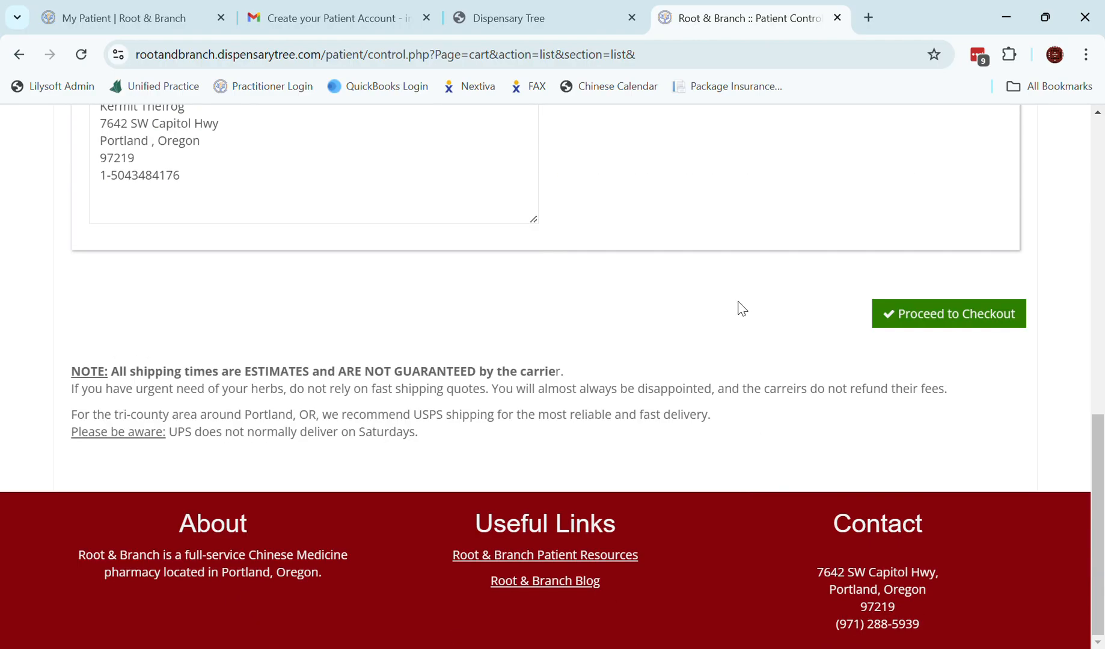
scroll(584, 335, up, 10)
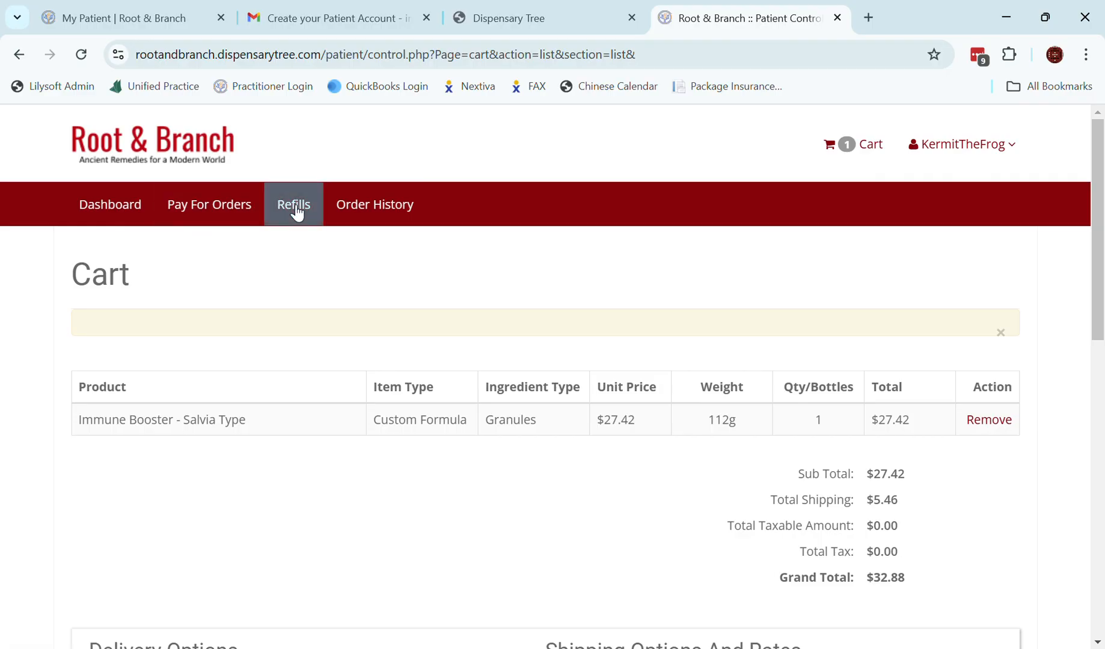
Show the Order History with its three past orders and dismiss the yellow alert bar.
click(391, 209)
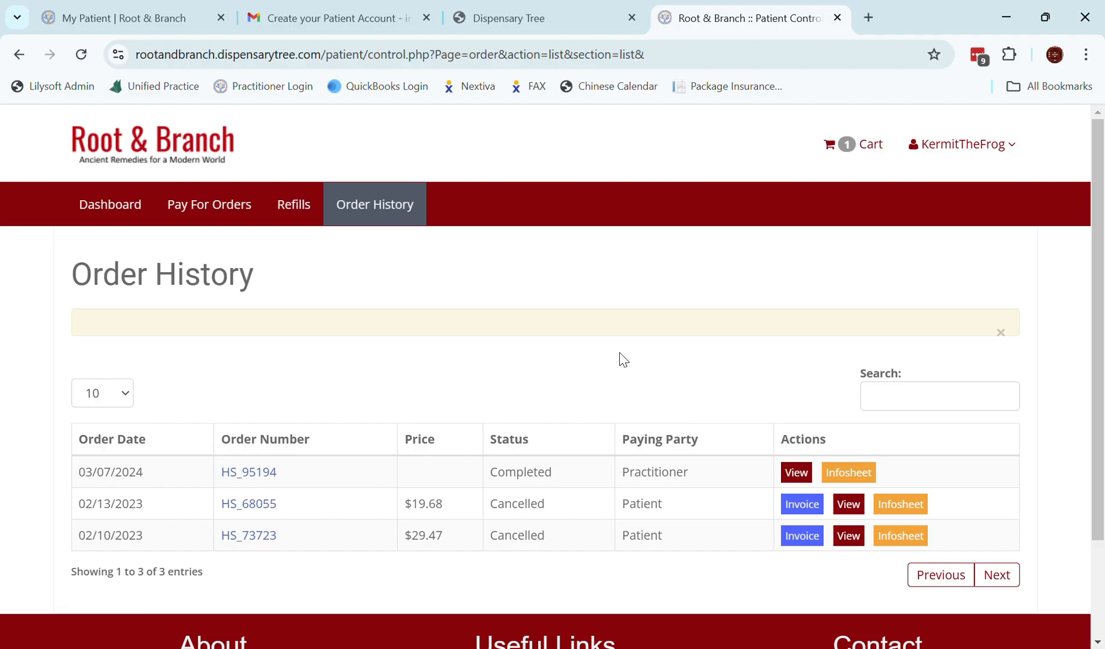
click(1001, 335)
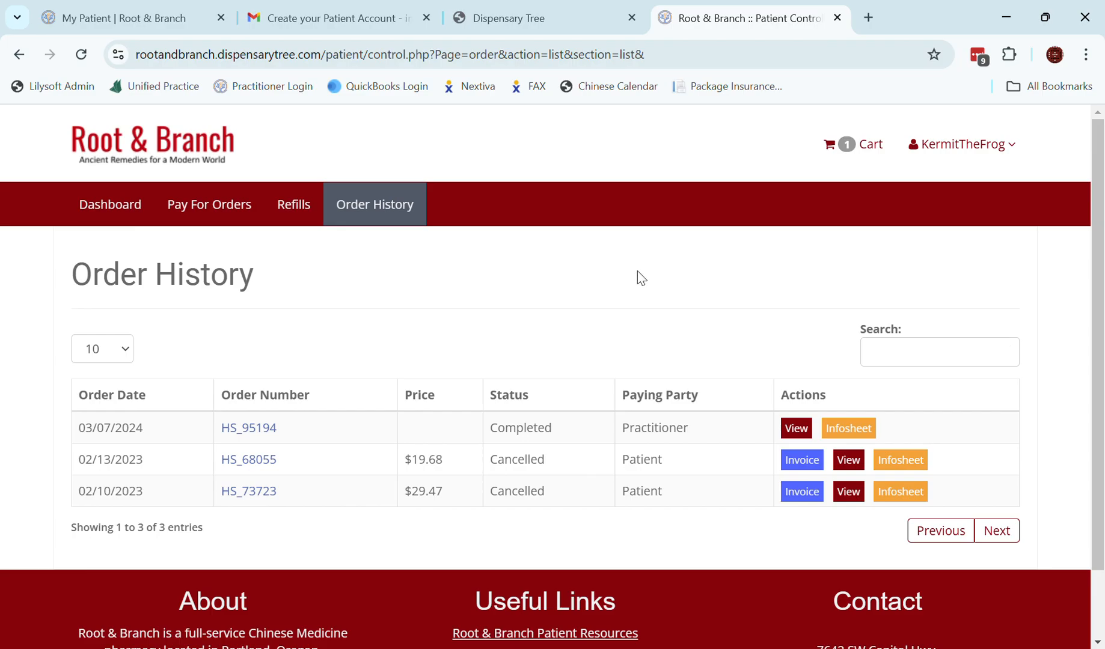